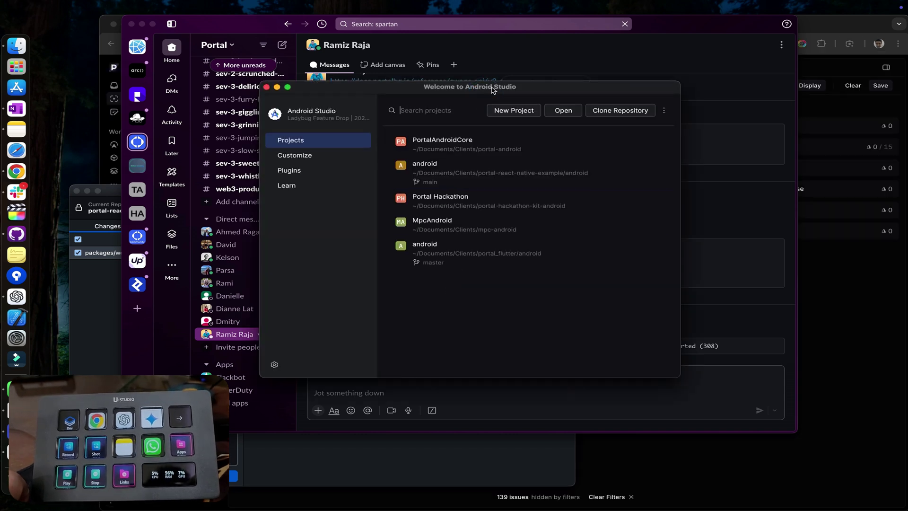
Step: Bring Slack, GitHub Desktop and the Linear board forward, then the portal-android GitHub page
{"action": "left_click", "coordinate": [647, 28]}
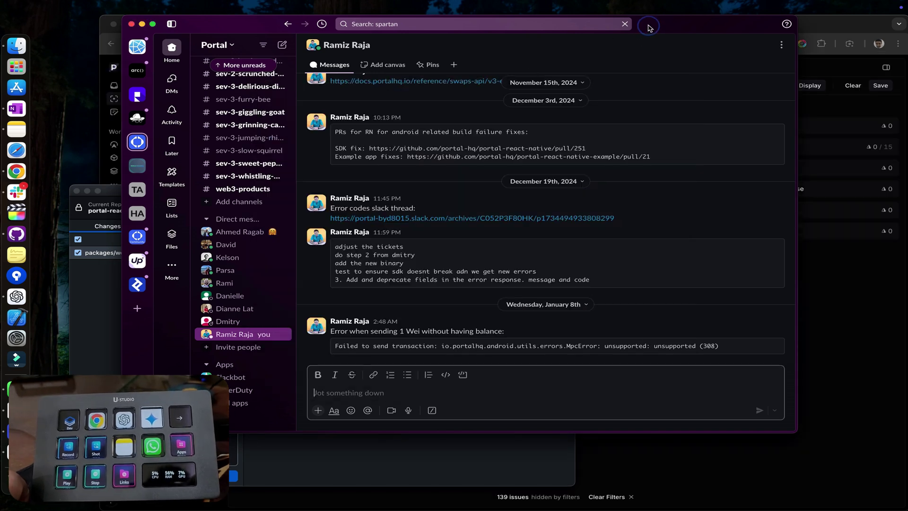
{"action": "left_click", "coordinate": [97, 295]}
{"action": "left_click", "coordinate": [834, 360]}
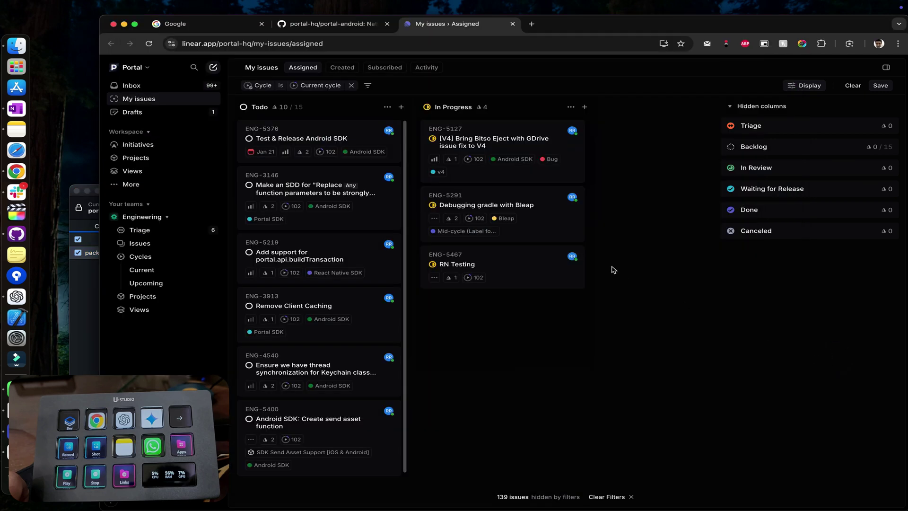
{"action": "left_click", "coordinate": [335, 24]}
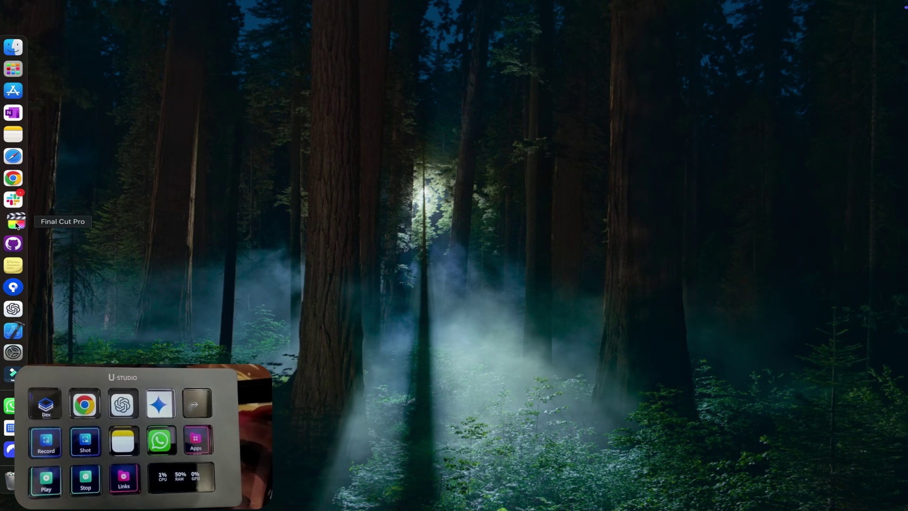
Step: Launch Final Cut Pro from the Dock, then close Final Cut Pro and Filmora
{"action": "left_click", "coordinate": [18, 222]}
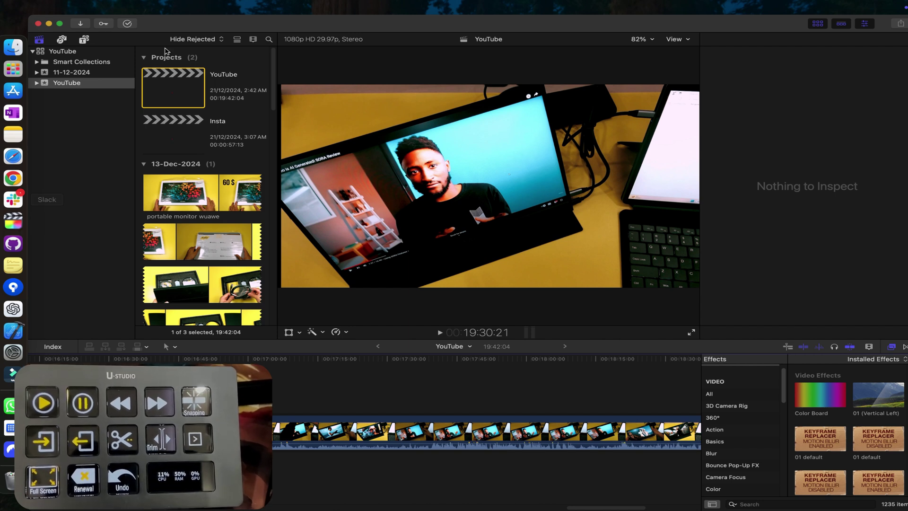
{"action": "left_click", "coordinate": [40, 24]}
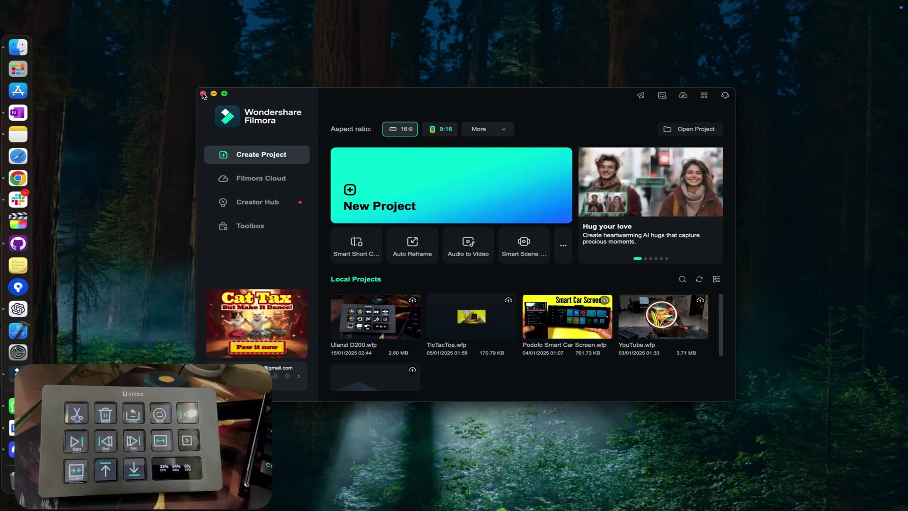
{"action": "left_click", "coordinate": [202, 94]}
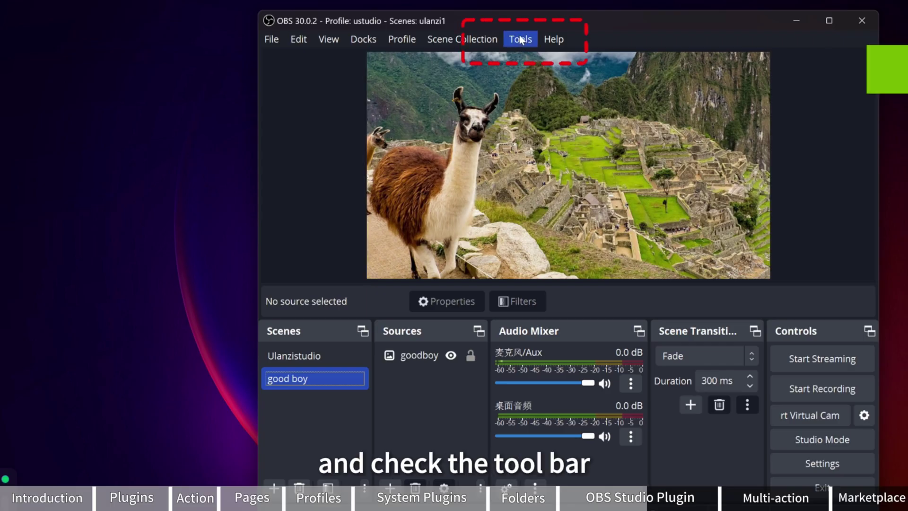
Step: Find the Ulanzi Stream Deck plugin under OBS Tools and set the key to the 'good boy' scene
{"action": "left_click", "coordinate": [520, 40]}
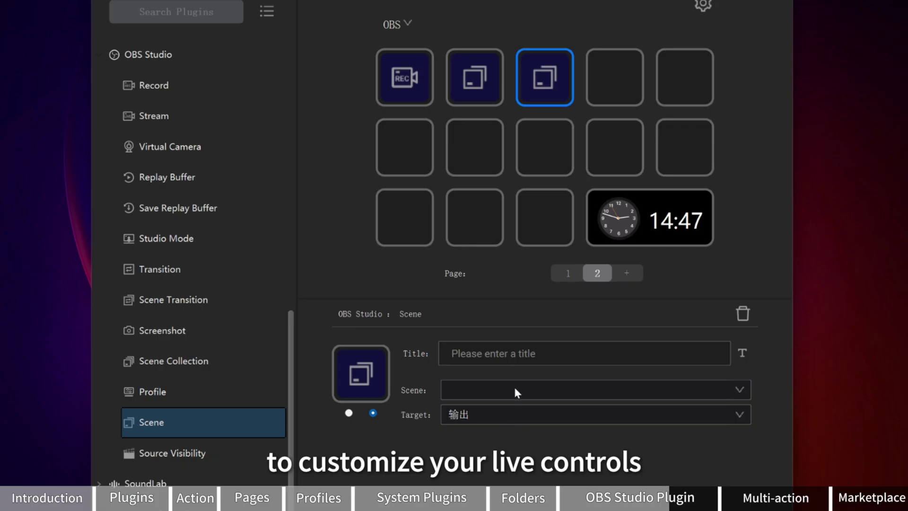
{"action": "left_click", "coordinate": [514, 385]}
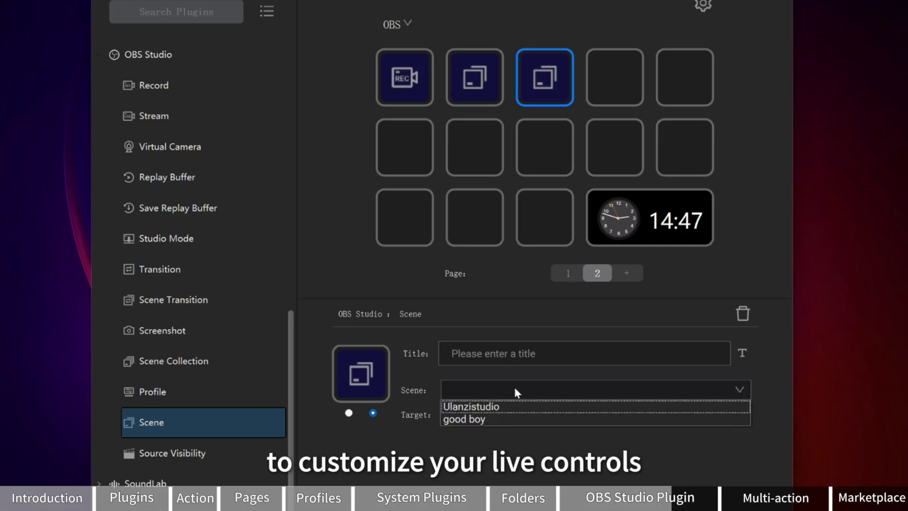
{"action": "left_click", "coordinate": [489, 423]}
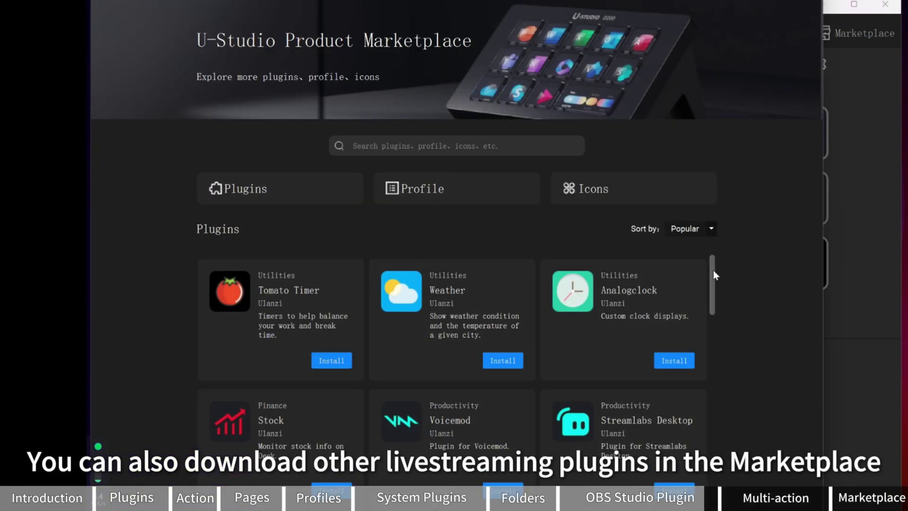
{"action": "scroll", "coordinate": [714, 283], "scroll_direction": "down", "scroll_amount": 3}
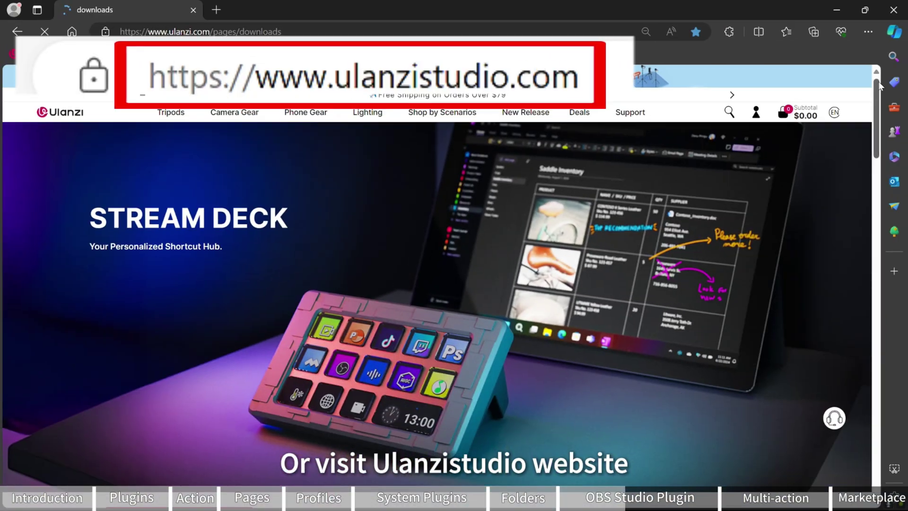
{"action": "left_click_drag", "start_coordinate": [878, 106], "coordinate": [877, 158]}
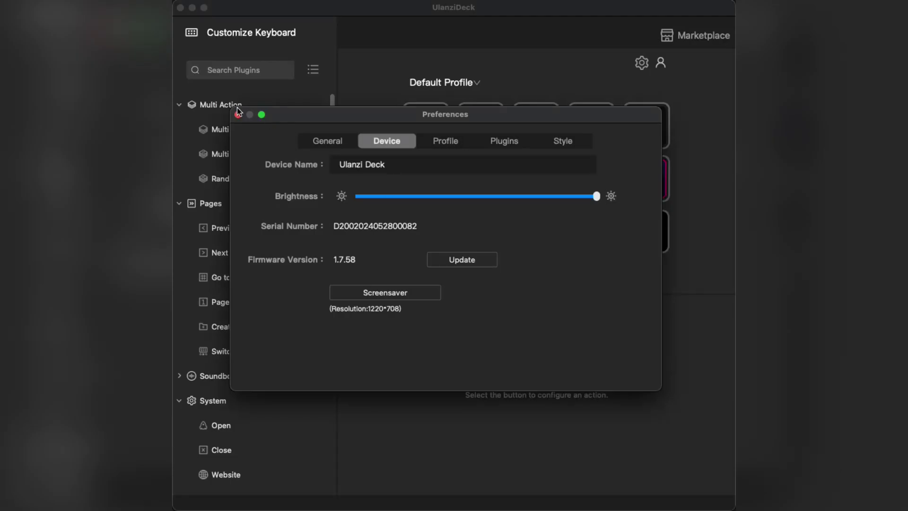
Step: Reopen device preferences and add system, app-launch and delay steps to the multi-action
{"action": "left_click", "coordinate": [239, 114]}
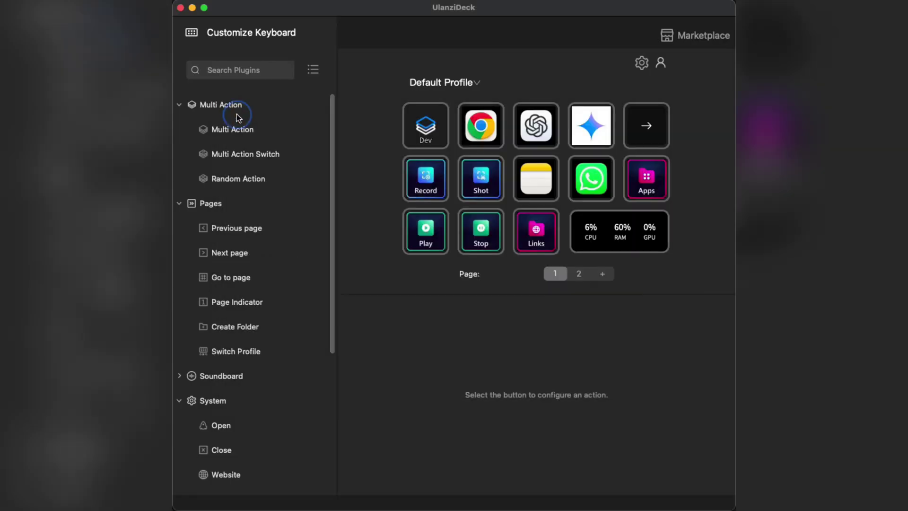
{"action": "left_click", "coordinate": [642, 63]}
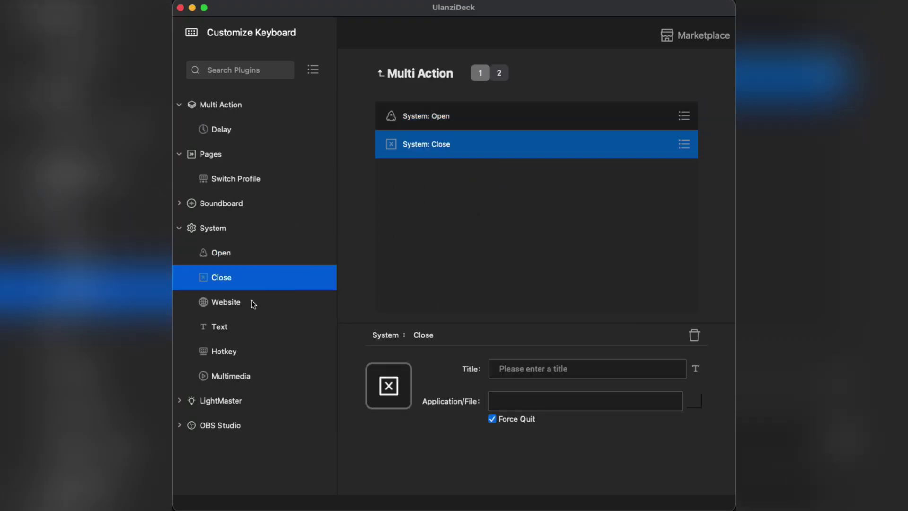
{"action": "left_click", "coordinate": [226, 302]}
{"action": "left_click", "coordinate": [219, 326]}
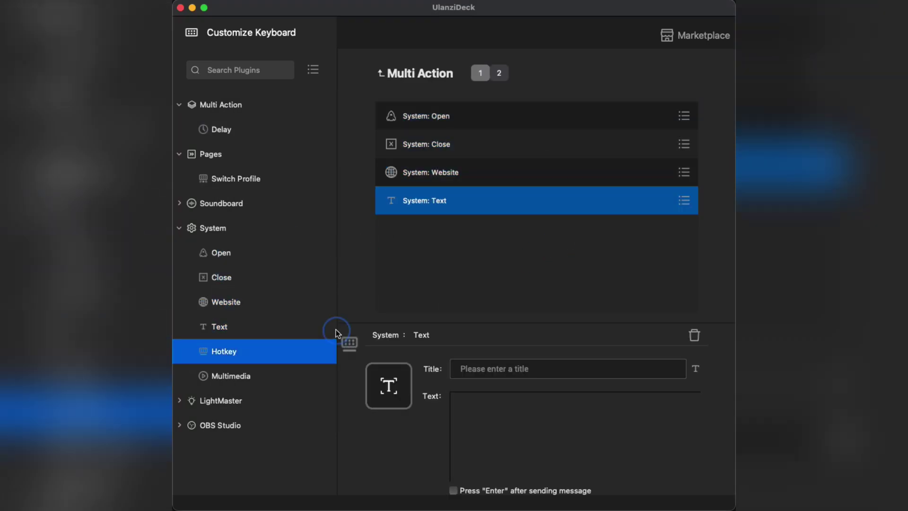
{"action": "left_click", "coordinate": [224, 351]}
{"action": "left_click", "coordinate": [221, 253]}
{"action": "left_click", "coordinate": [221, 129]}
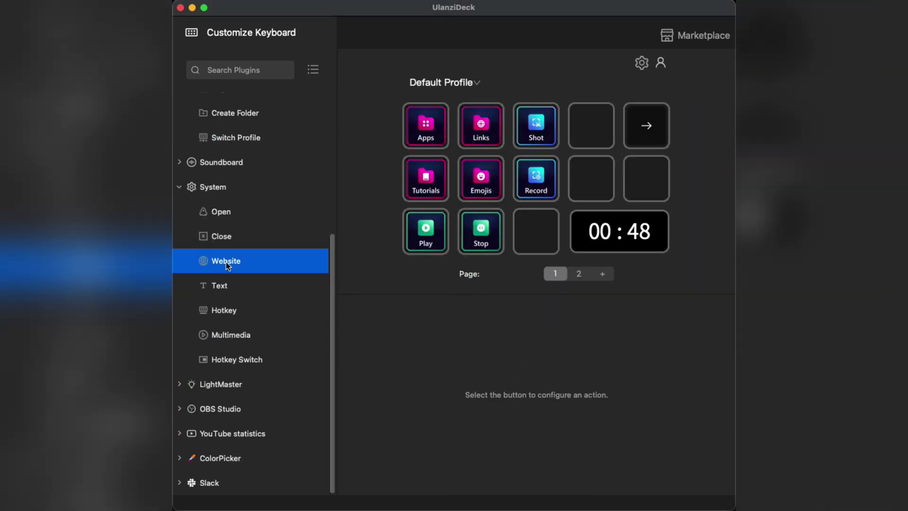
{"action": "left_click_drag", "start_coordinate": [226, 260], "coordinate": [591, 126]}
{"action": "left_click", "coordinate": [536, 340]}
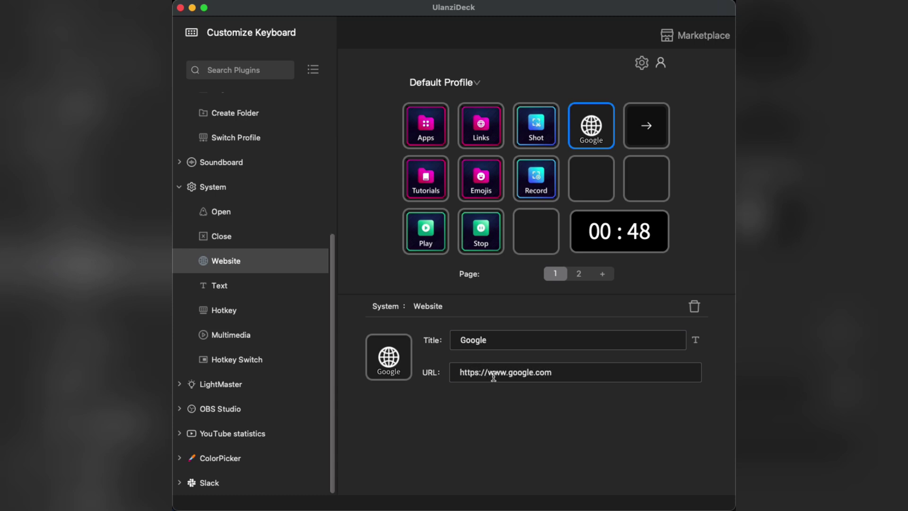
{"action": "left_click", "coordinate": [536, 134]}
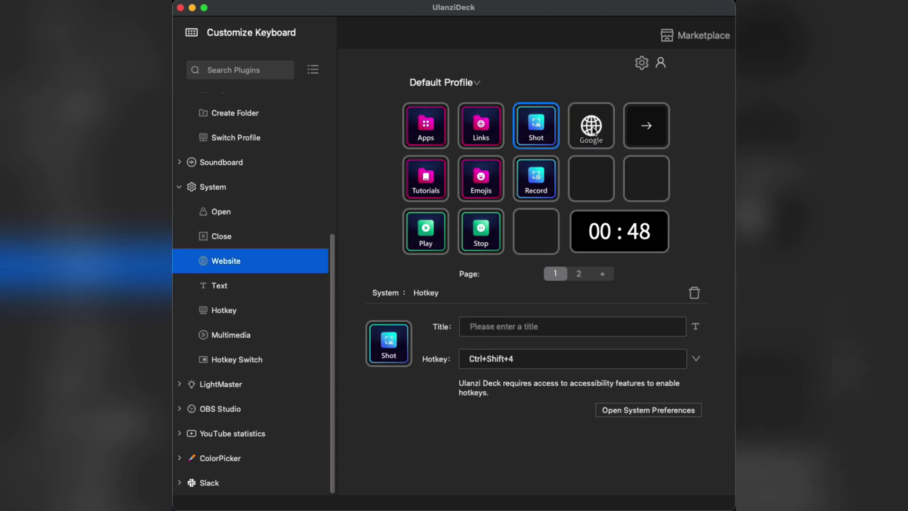
{"action": "left_click", "coordinate": [595, 130]}
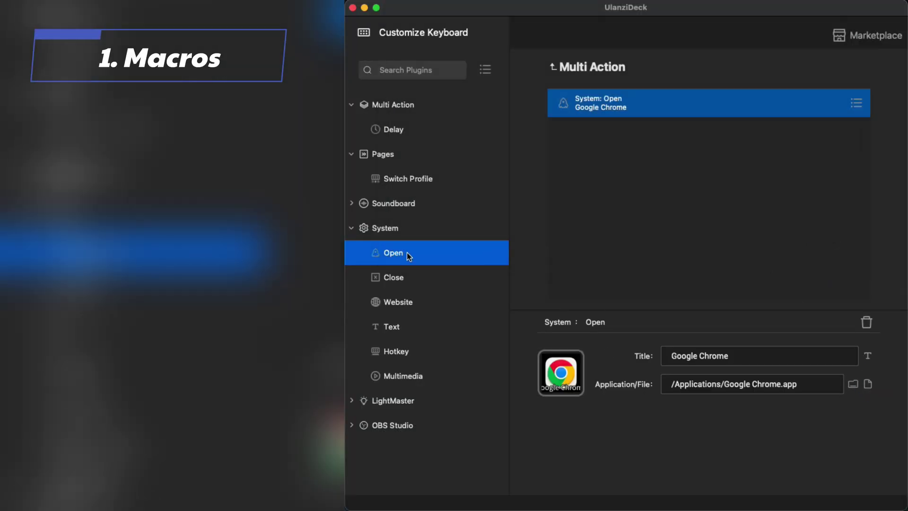
Step: Add an app-launch step for Slack to the multi-action, then another app-launch step
{"action": "left_click_drag", "start_coordinate": [408, 254], "coordinate": [625, 132]}
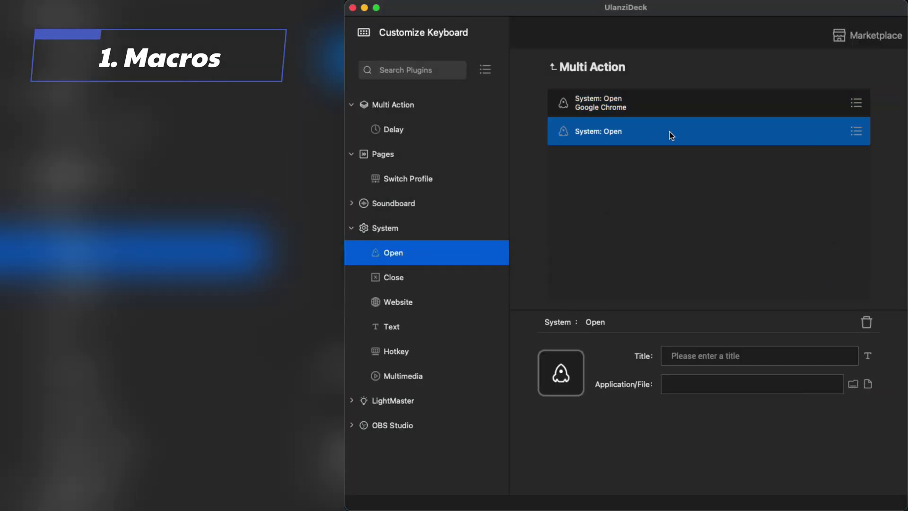
{"action": "left_click", "coordinate": [869, 386]}
{"action": "scroll", "coordinate": [546, 121], "scroll_direction": "down", "scroll_amount": 3}
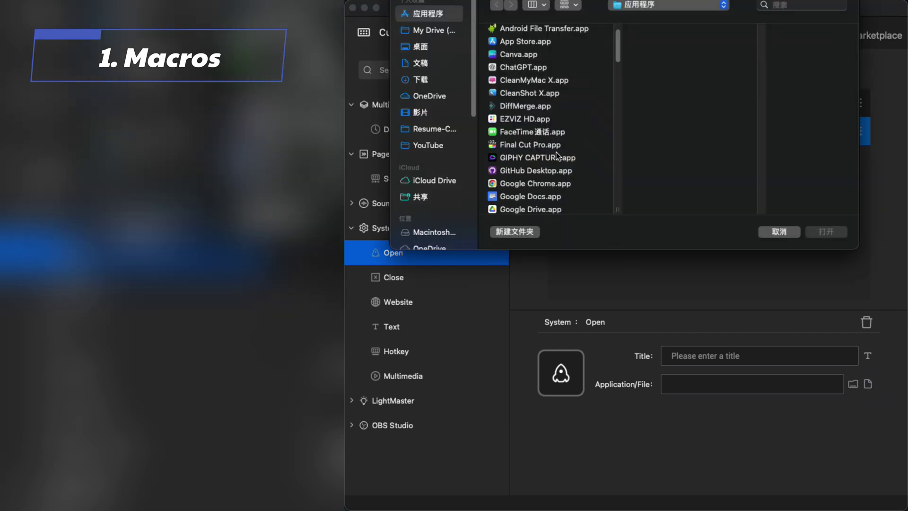
{"action": "scroll", "coordinate": [558, 156], "scroll_direction": "down", "scroll_amount": 5}
{"action": "scroll", "coordinate": [557, 156], "scroll_direction": "down", "scroll_amount": 5}
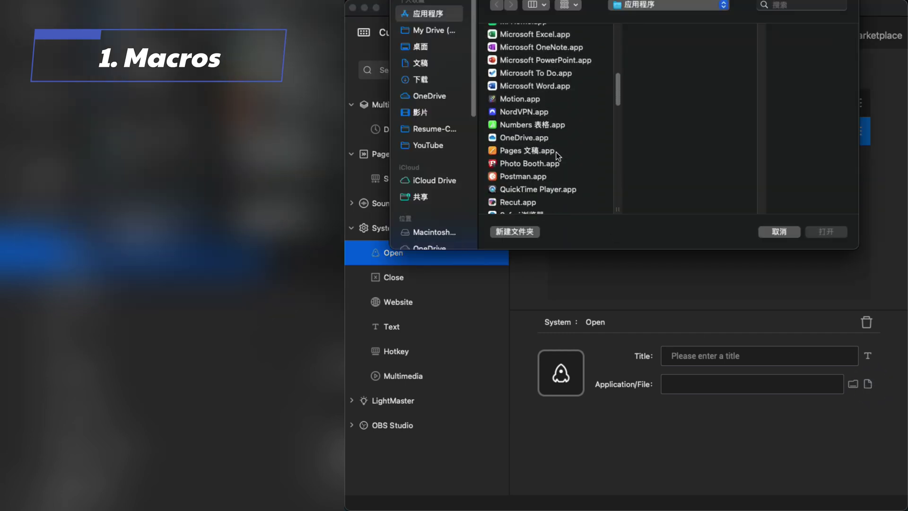
{"action": "scroll", "coordinate": [557, 156], "scroll_direction": "down", "scroll_amount": 5}
{"action": "scroll", "coordinate": [535, 186], "scroll_direction": "down", "scroll_amount": 2}
{"action": "left_click", "coordinate": [516, 194]}
{"action": "left_click", "coordinate": [824, 231]}
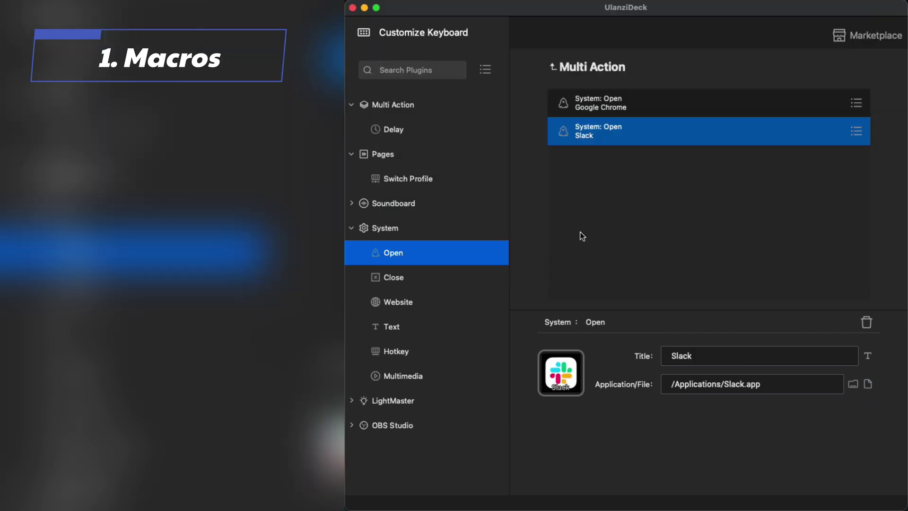
{"action": "left_click_drag", "start_coordinate": [426, 254], "coordinate": [649, 171]}
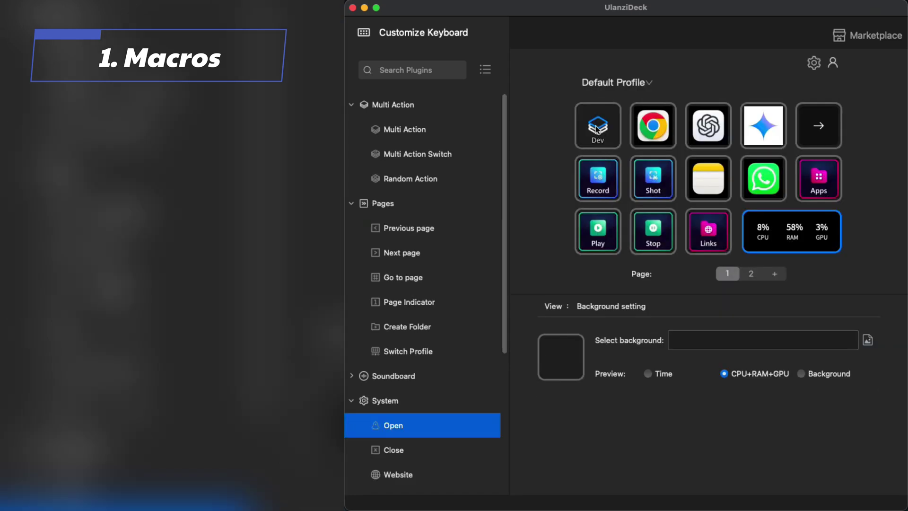
Step: Review the Dev key's Chrome, Linear, GitHub and Google steps
{"action": "left_click", "coordinate": [598, 126]}
{"action": "double_click", "coordinate": [597, 126]}
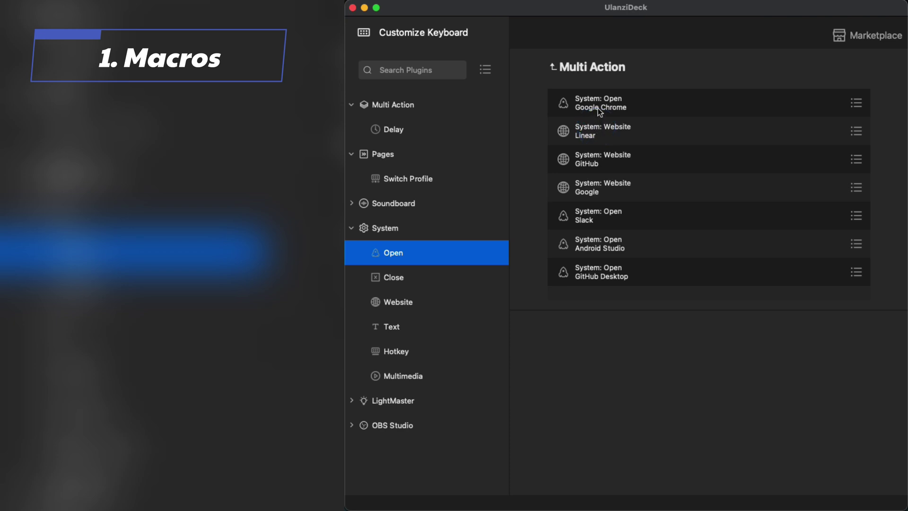
{"action": "left_click", "coordinate": [597, 106]}
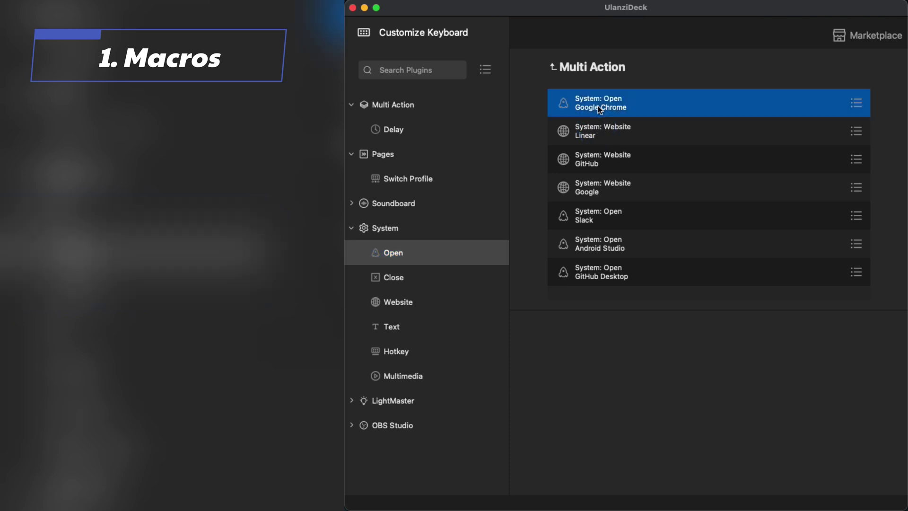
{"action": "left_click", "coordinate": [601, 136]}
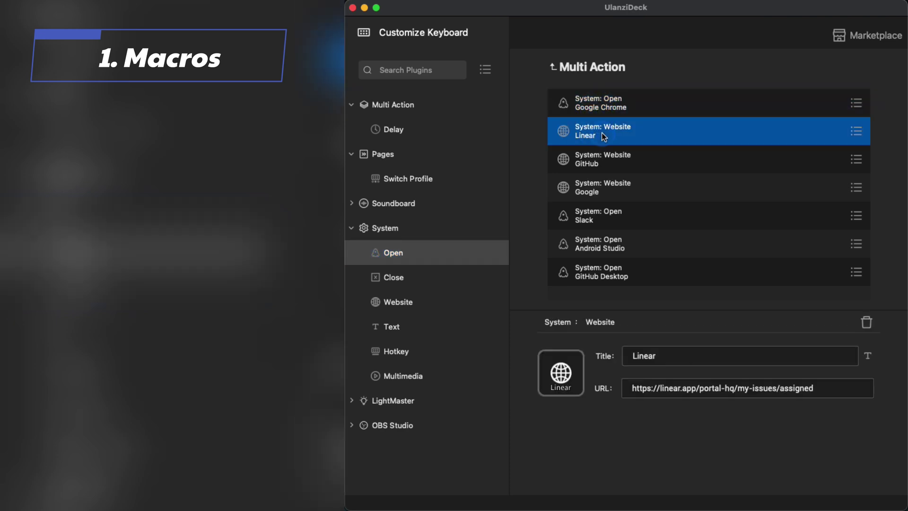
{"action": "left_click", "coordinate": [608, 158]}
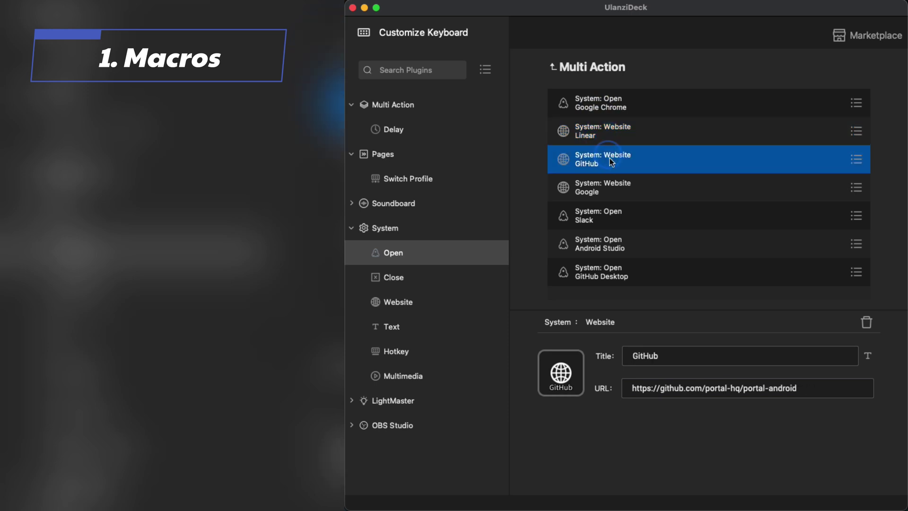
{"action": "left_click", "coordinate": [619, 192]}
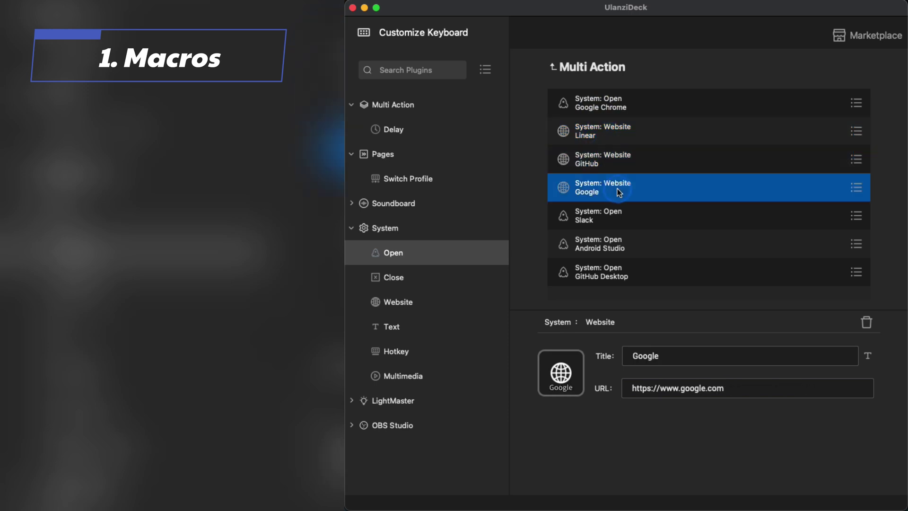
Step: Review the Slack, Android Studio and GitHub Desktop launch steps
{"action": "left_click", "coordinate": [624, 214]}
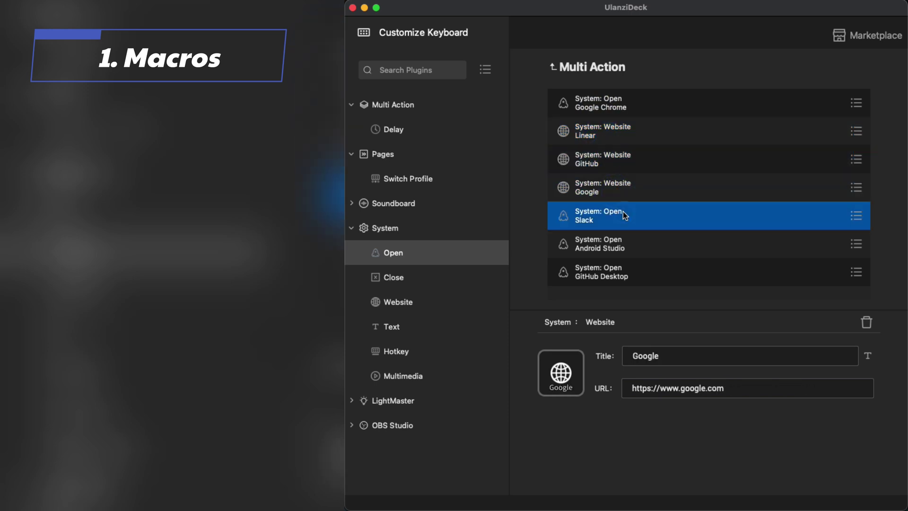
{"action": "left_click", "coordinate": [630, 246]}
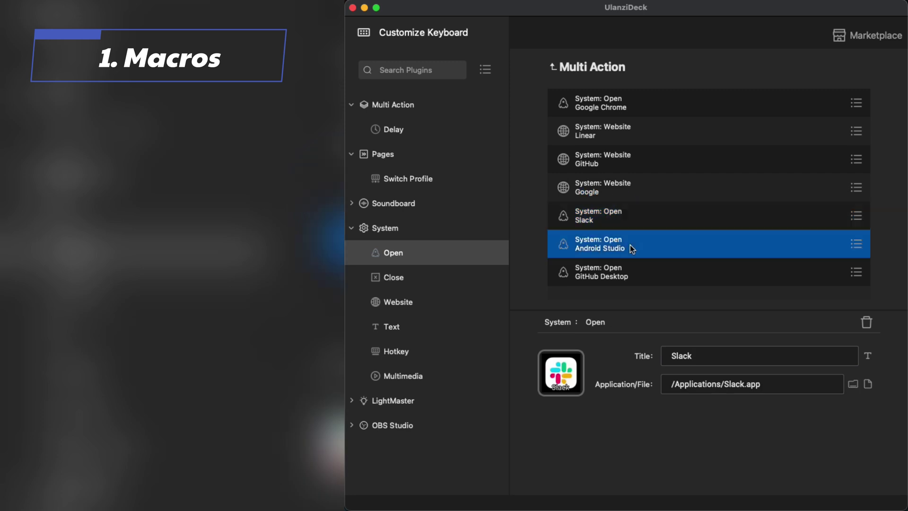
{"action": "left_click", "coordinate": [634, 277]}
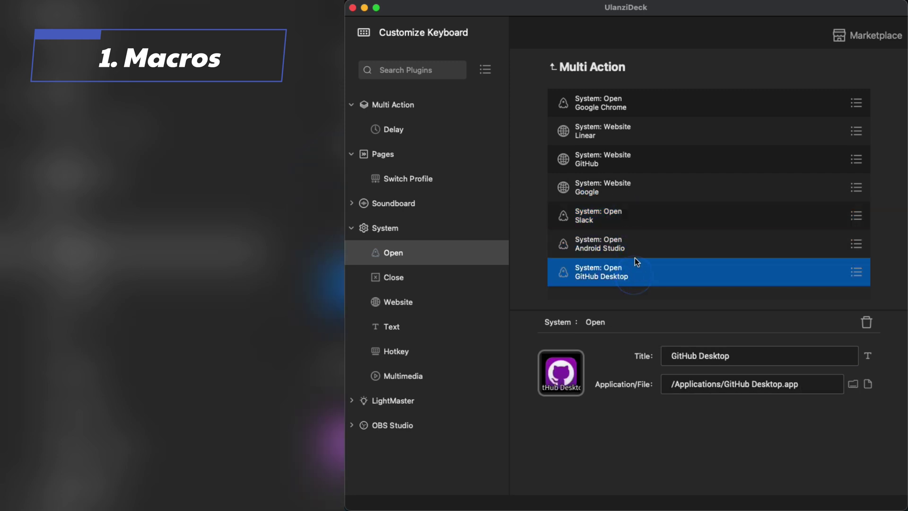
Step: Return to the profile keys and switch through the Filmora, PyCharm and VSCode profiles
{"action": "left_click", "coordinate": [553, 67]}
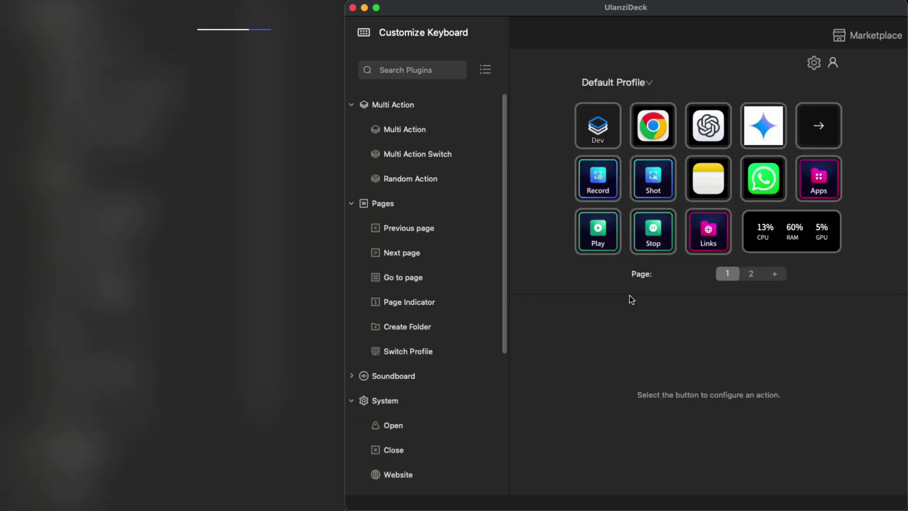
{"action": "left_click", "coordinate": [635, 83]}
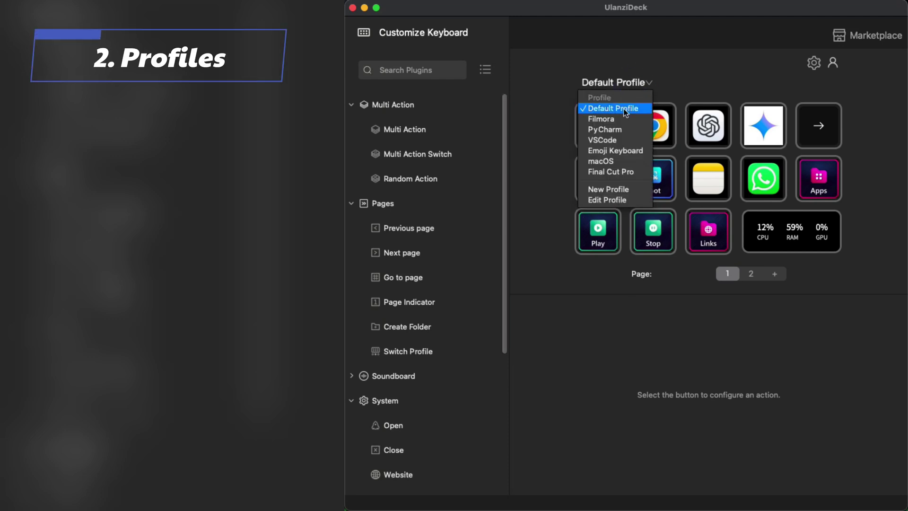
{"action": "left_click", "coordinate": [604, 119]}
{"action": "left_click", "coordinate": [620, 83]}
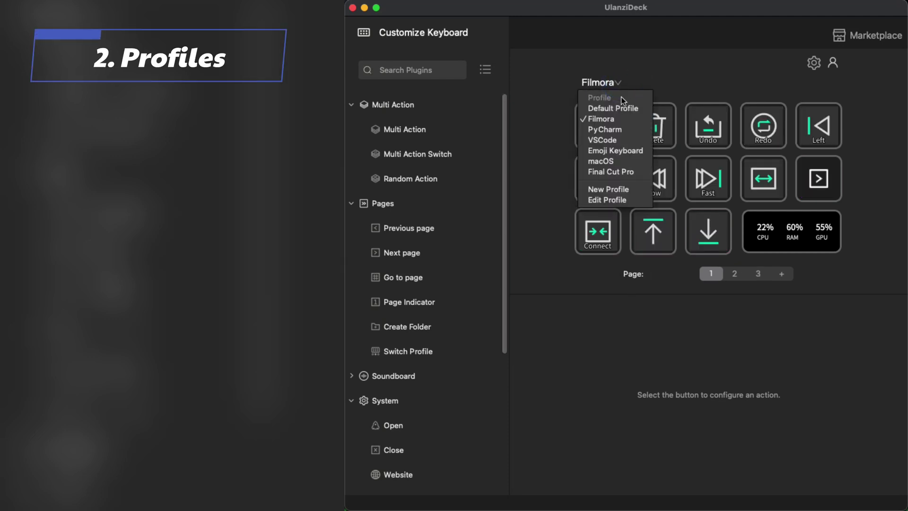
{"action": "left_click", "coordinate": [617, 125]}
{"action": "left_click", "coordinate": [620, 84]}
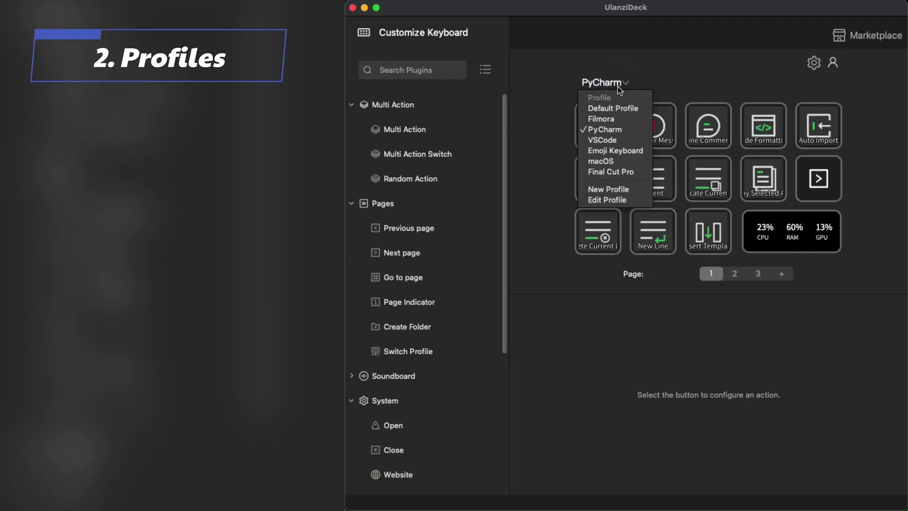
{"action": "left_click", "coordinate": [611, 134]}
Step: Switch to the Emoji Keyboard profile and flip between its pages of emoji keys
{"action": "left_click", "coordinate": [616, 85]}
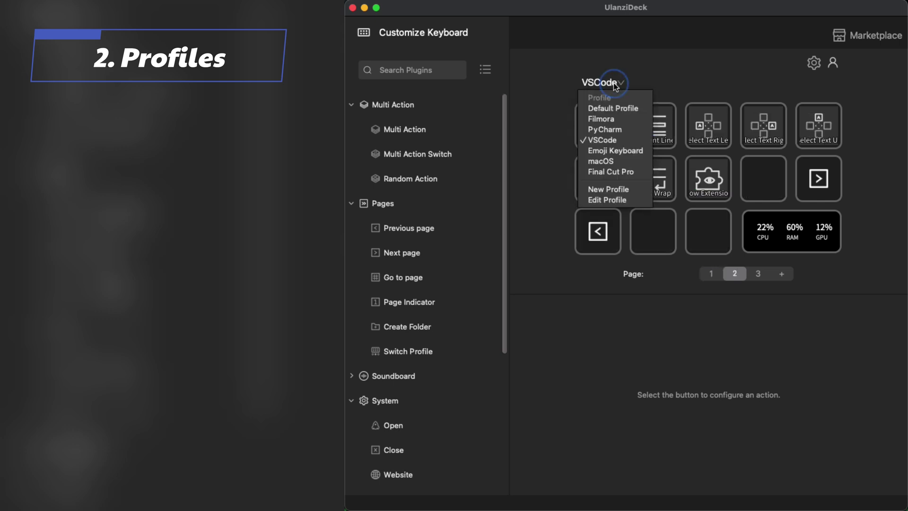
{"action": "left_click", "coordinate": [614, 150]}
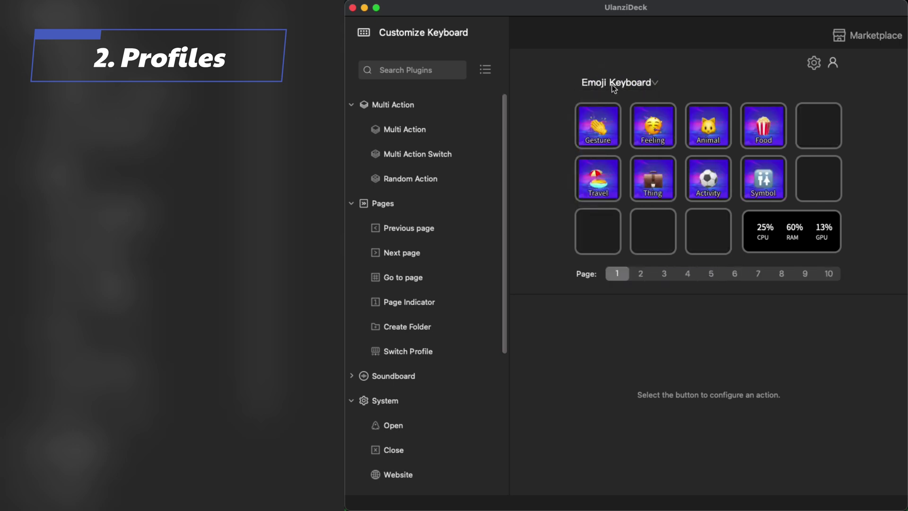
{"action": "left_click", "coordinate": [640, 273]}
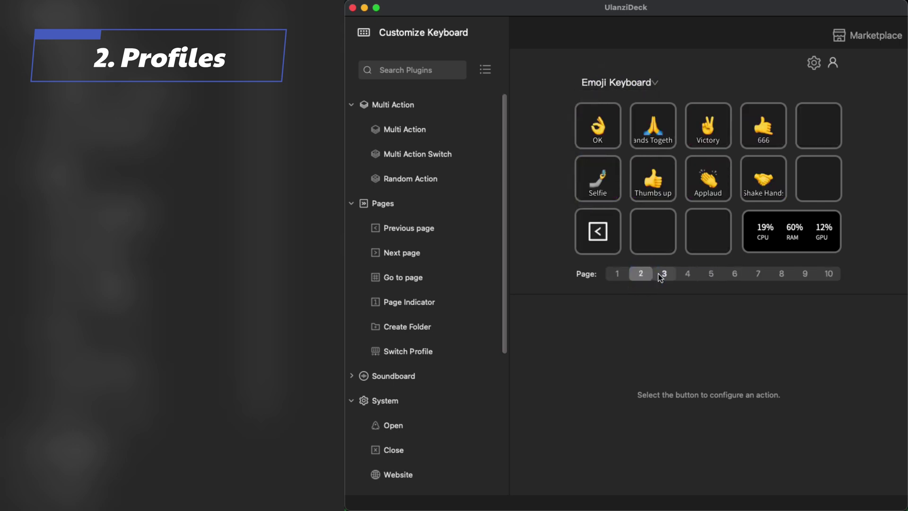
{"action": "left_click", "coordinate": [616, 273]}
Step: Switch to the macOS and then Final Cut Pro profiles, and launch Final Cut Pro
{"action": "left_click", "coordinate": [621, 81]}
{"action": "left_click", "coordinate": [619, 165]}
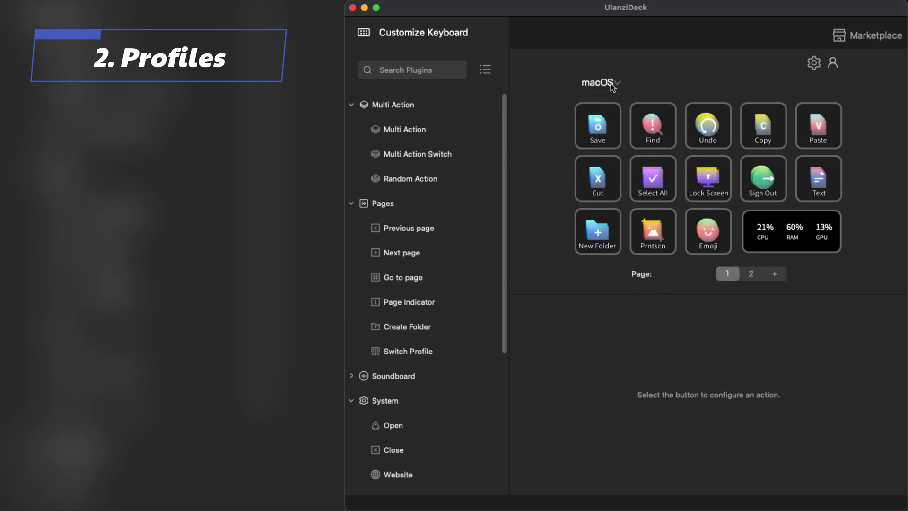
{"action": "left_click", "coordinate": [614, 83]}
{"action": "left_click", "coordinate": [617, 176]}
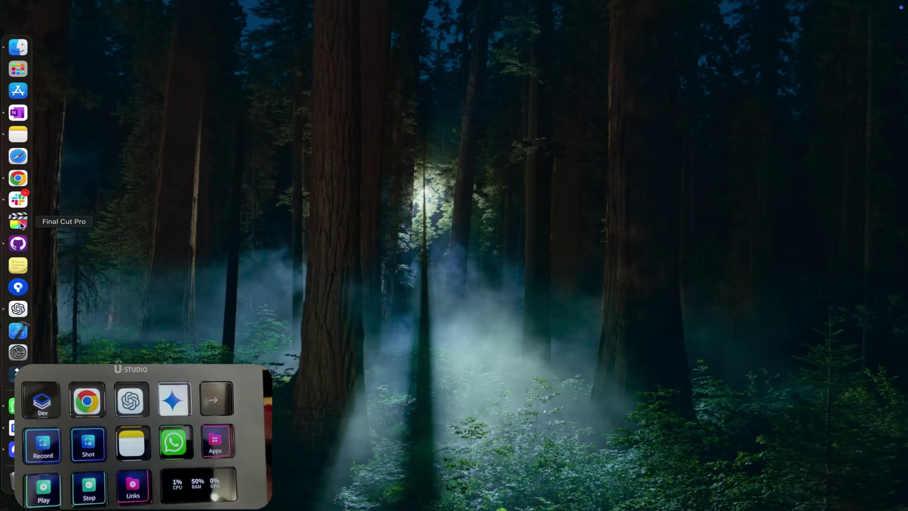
{"action": "left_click", "coordinate": [19, 221]}
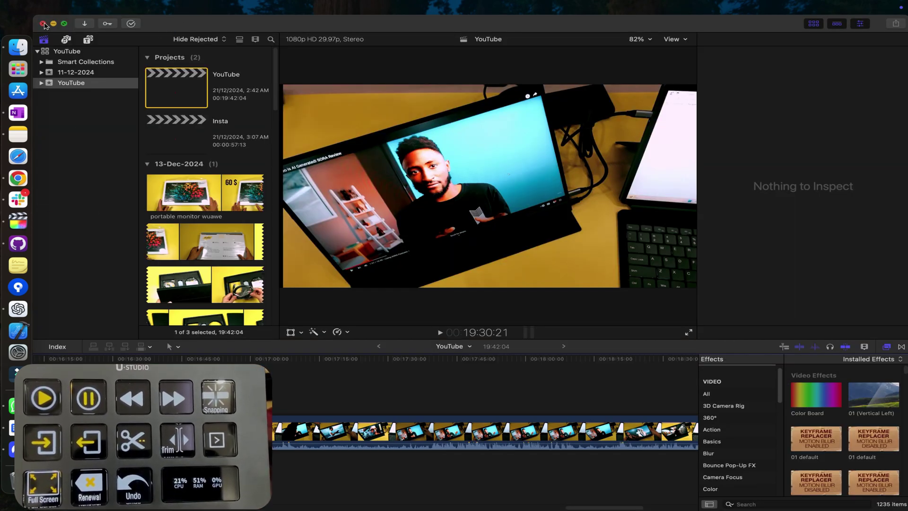
Step: Hide Final Cut Pro with Cmd+H to reveal the desktop
{"action": "key", "text": "super+h"}
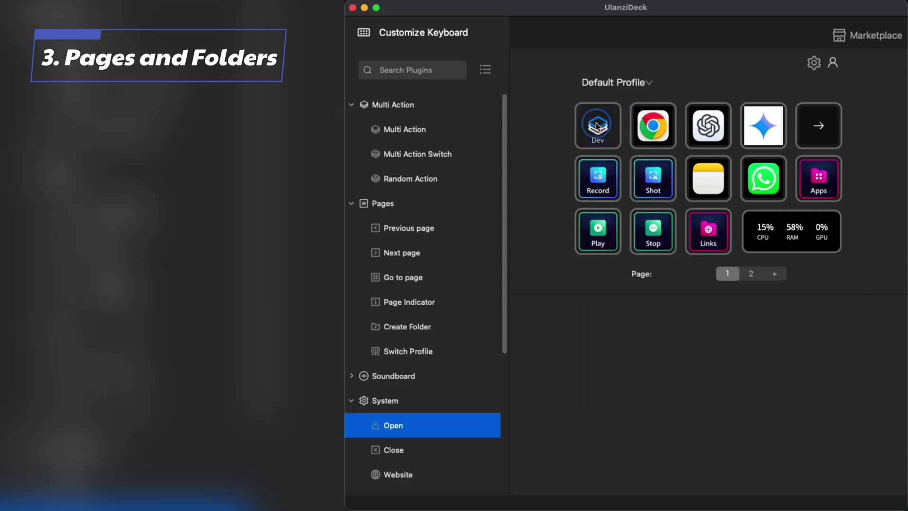
{"action": "left_click", "coordinate": [818, 127]}
{"action": "left_click", "coordinate": [818, 129]}
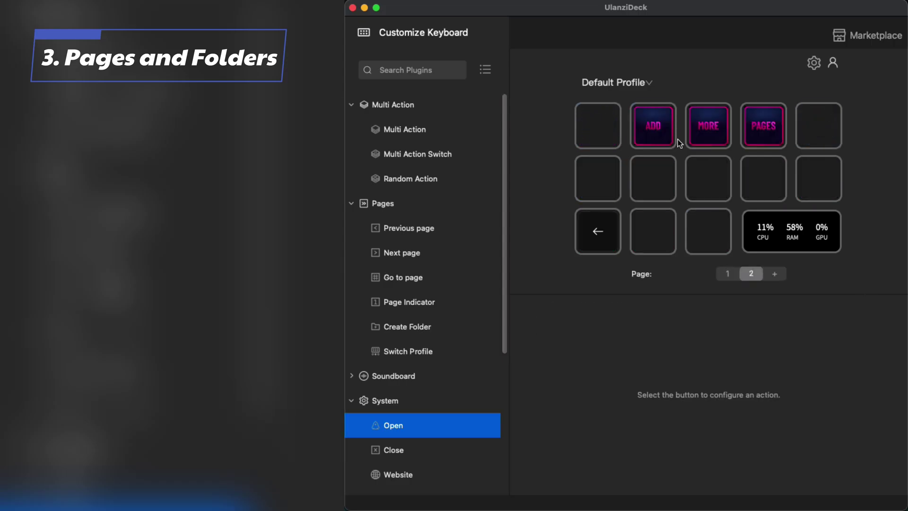
{"action": "left_click", "coordinate": [598, 232]}
{"action": "left_click", "coordinate": [598, 232]}
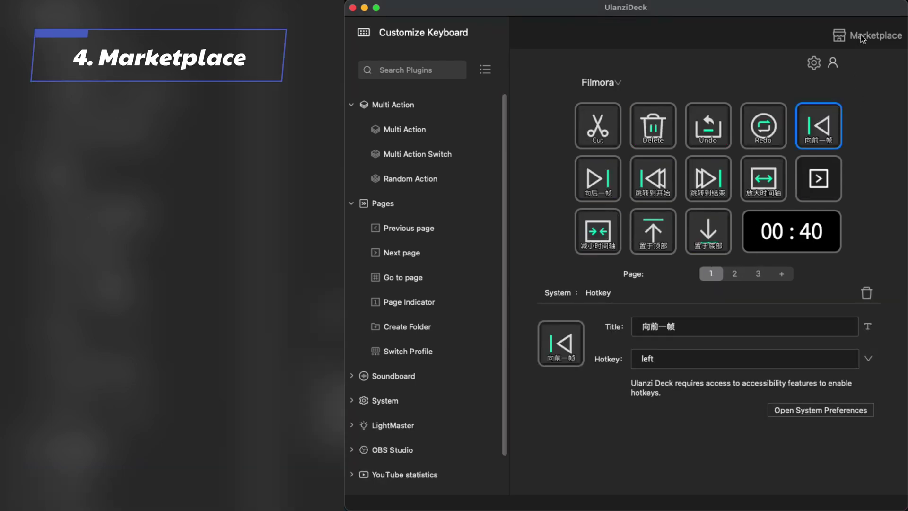
Step: Search the Marketplace for 'final cut Pro' and download its profile
{"action": "left_click", "coordinate": [862, 39]}
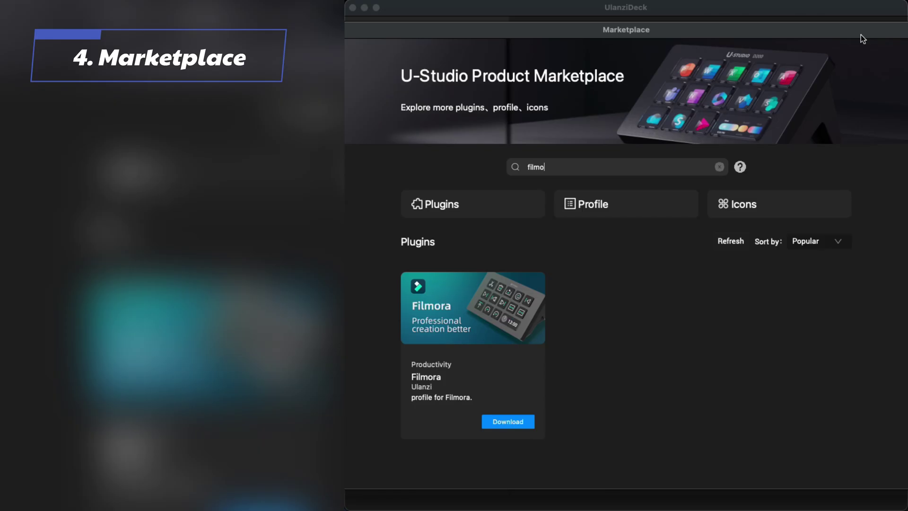
{"action": "left_click", "coordinate": [659, 168]}
{"action": "left_click", "coordinate": [718, 166]}
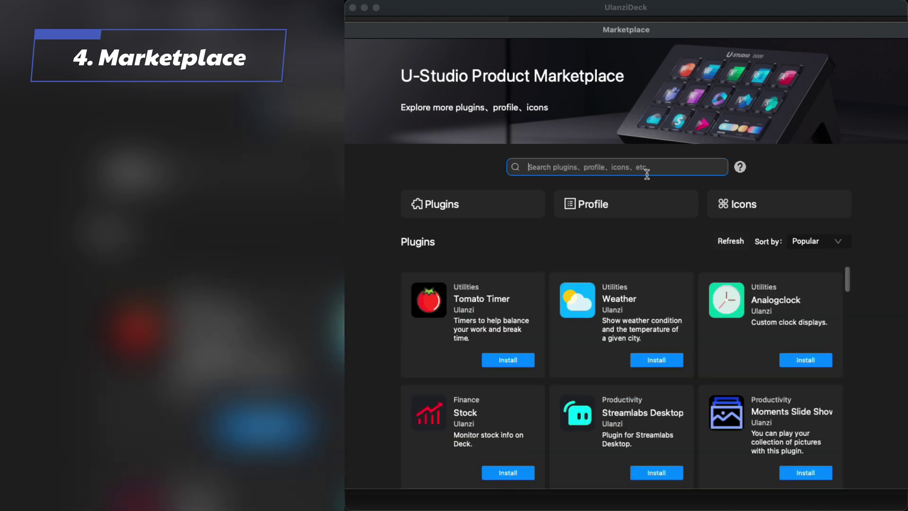
{"action": "type", "text": "final cut Pro"}
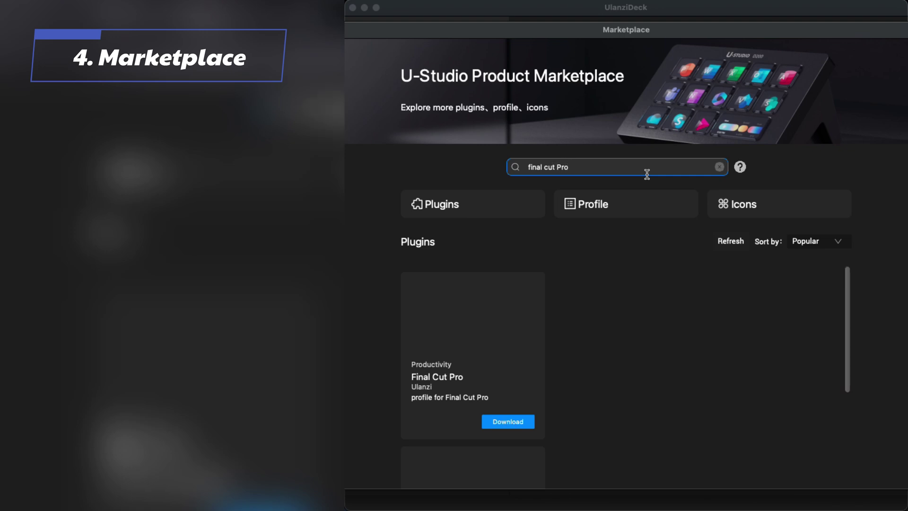
{"action": "left_click", "coordinate": [606, 246]}
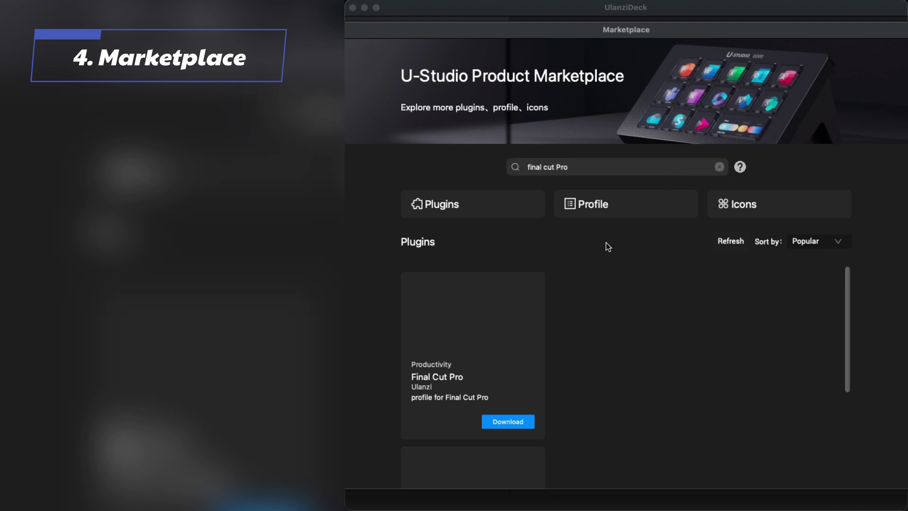
{"action": "left_click", "coordinate": [505, 423]}
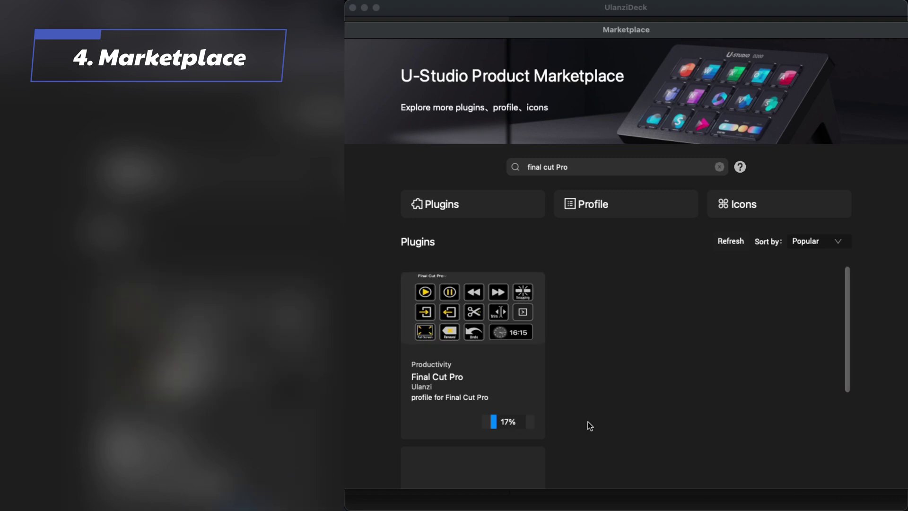
{"action": "left_click", "coordinate": [679, 286]}
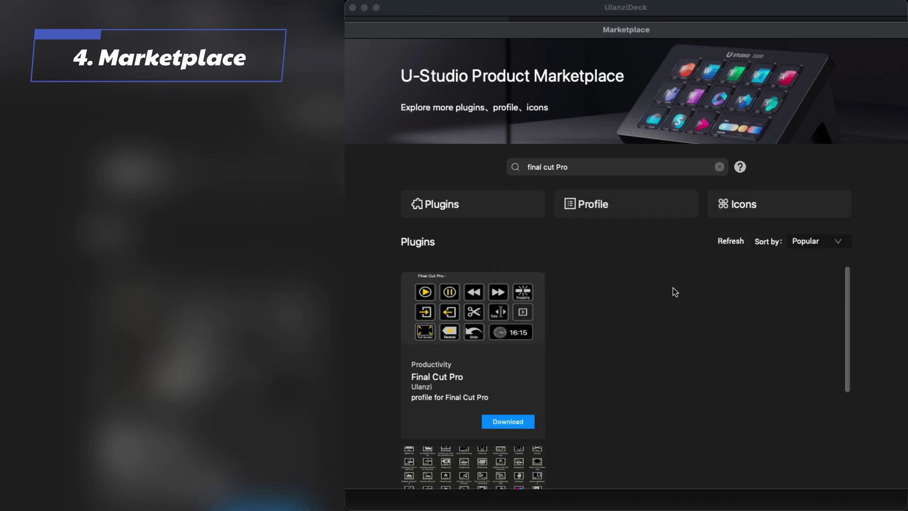
Step: Search the Marketplace for 'py' and 'adob' profiles, then leave the search
{"action": "double_click", "coordinate": [633, 168]}
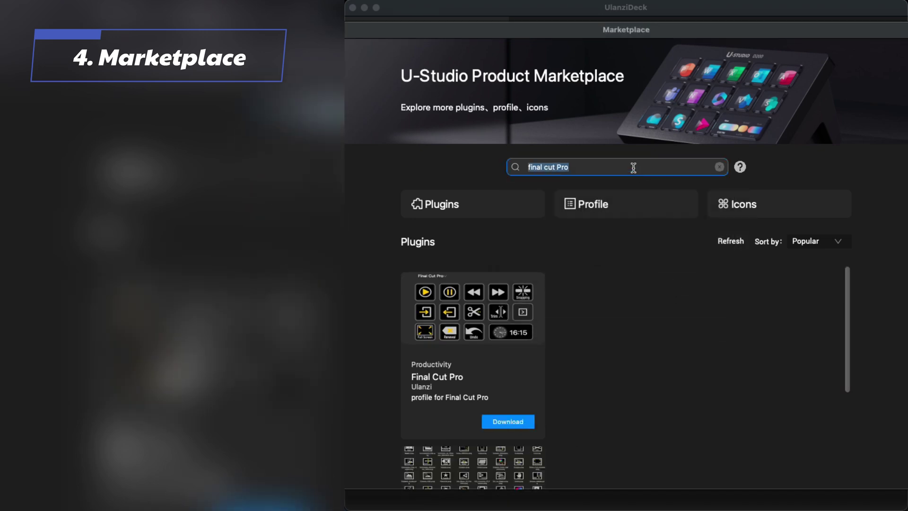
{"action": "type", "text": "pych"}
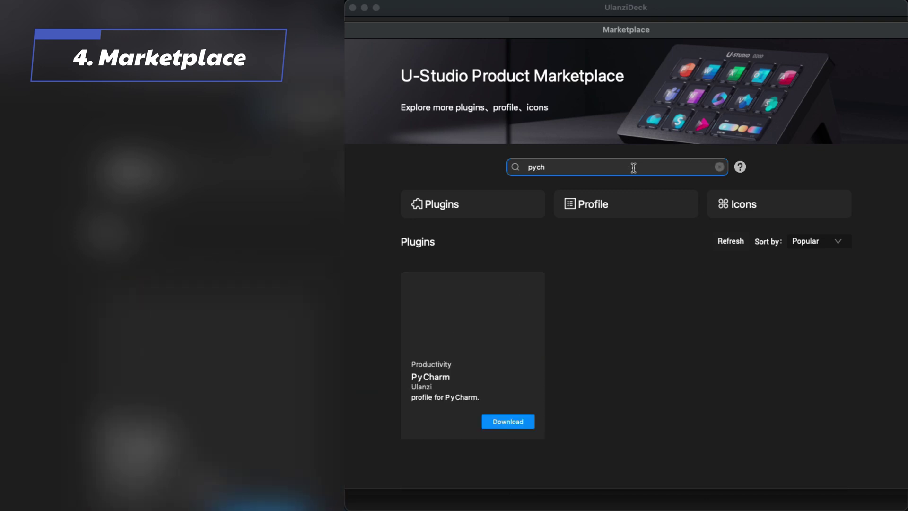
{"action": "double_click", "coordinate": [576, 170]}
{"action": "type", "text": "ad"}
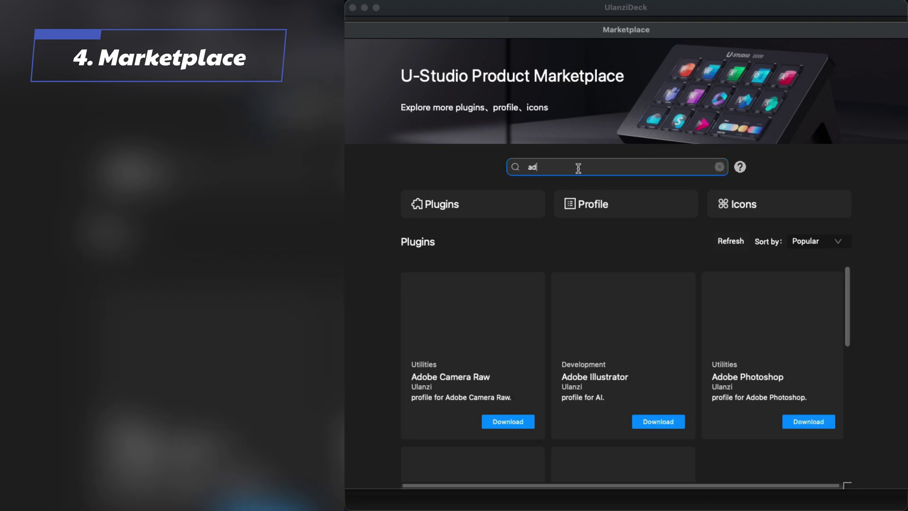
{"action": "type", "text": "ob"}
{"action": "left_click", "coordinate": [491, 302]}
{"action": "scroll", "coordinate": [467, 361], "scroll_direction": "down", "scroll_amount": 1}
{"action": "scroll", "coordinate": [467, 362], "scroll_direction": "down", "scroll_amount": 2}
{"action": "scroll", "coordinate": [467, 361], "scroll_direction": "down", "scroll_amount": 3}
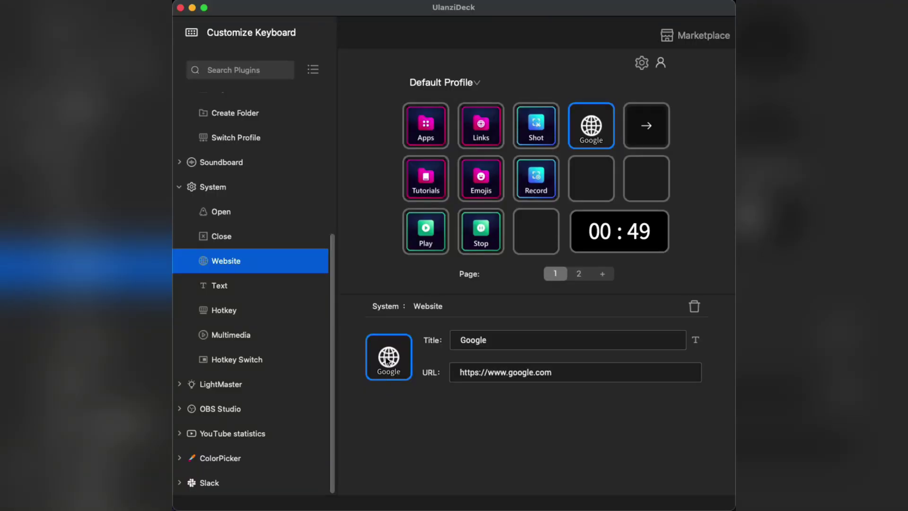
Step: Open the file chooser to pick a custom image for the Google key
{"action": "left_click", "coordinate": [388, 358]}
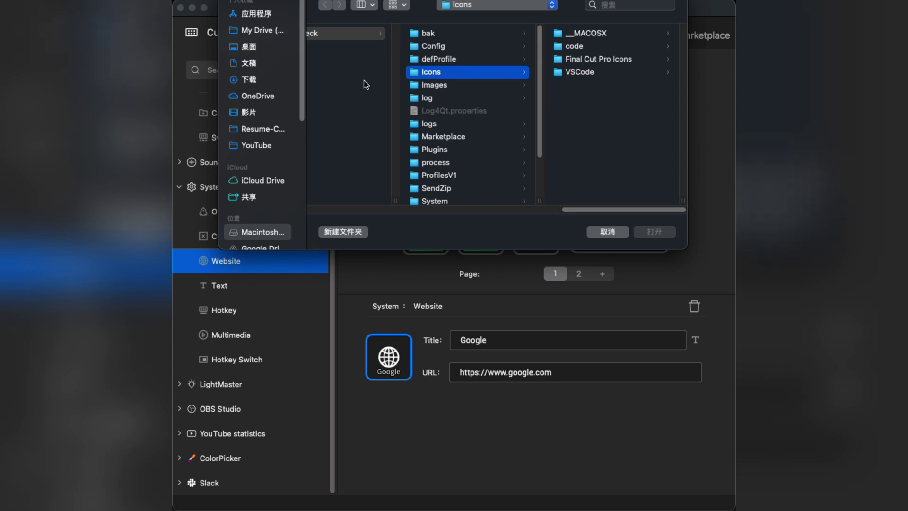
{"action": "left_click_drag", "start_coordinate": [299, 107], "coordinate": [304, 63]}
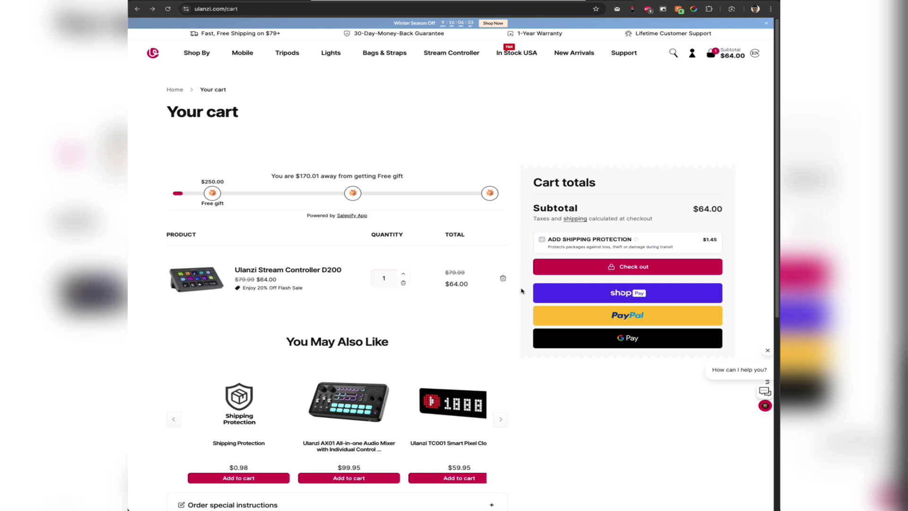
Step: Highlight the D200's struck-through $79.99 original price in the Ulanzi cart
{"action": "left_click", "coordinate": [468, 278]}
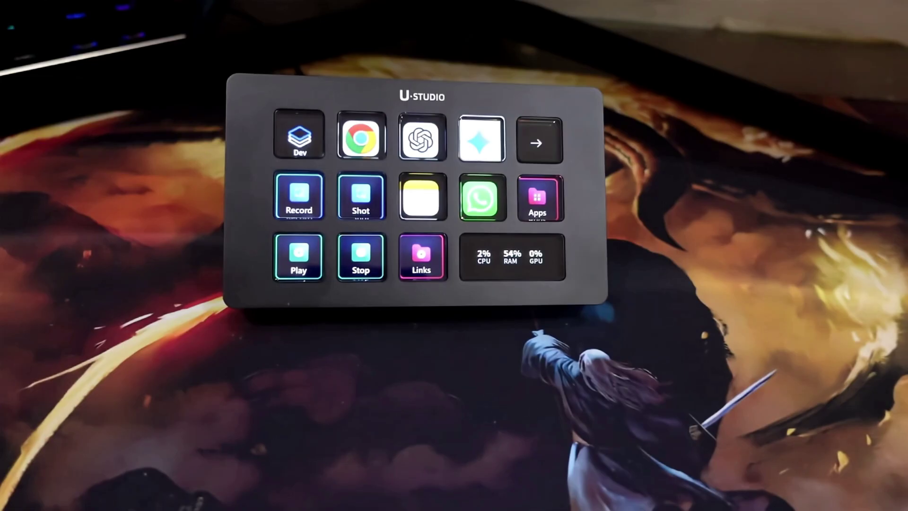